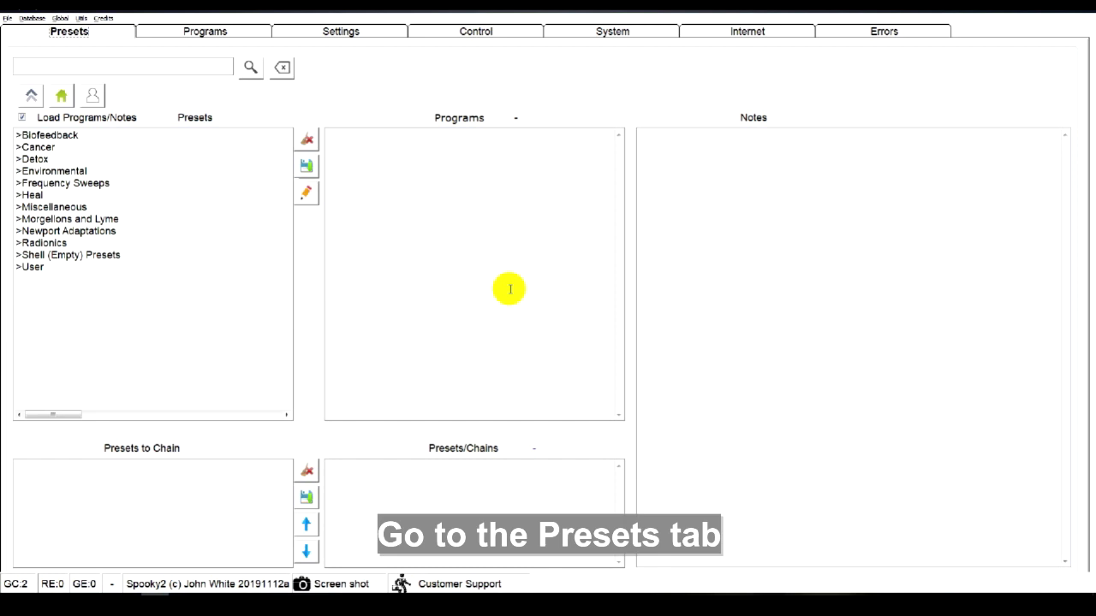
- Select the GX General Biofeedback Scan (C) - JW preset under Biofeedback > GeneratorX
double_click(98, 135)
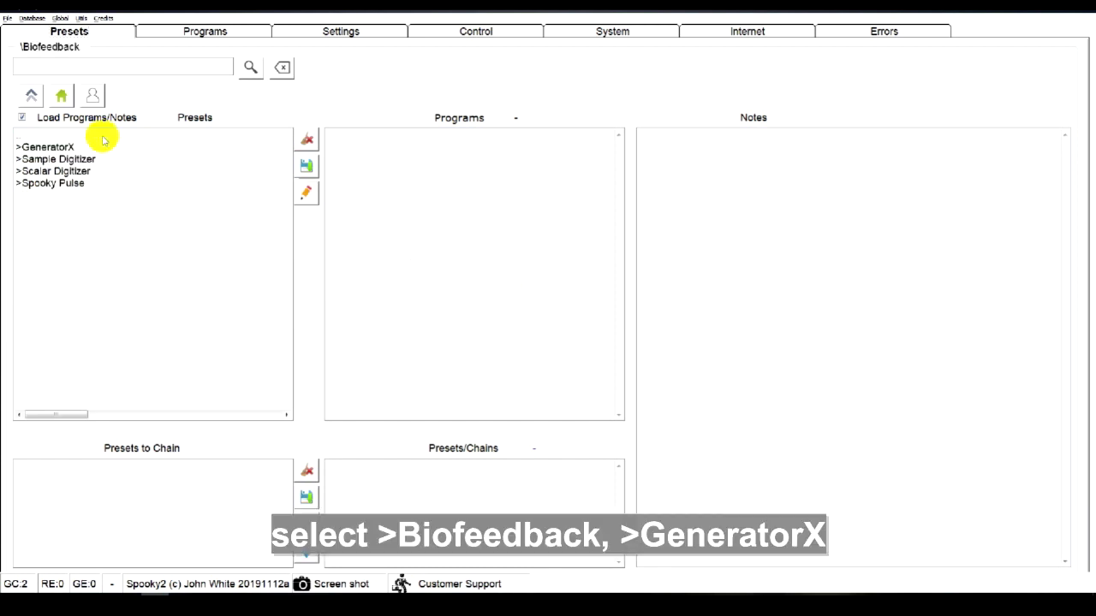
double_click(99, 148)
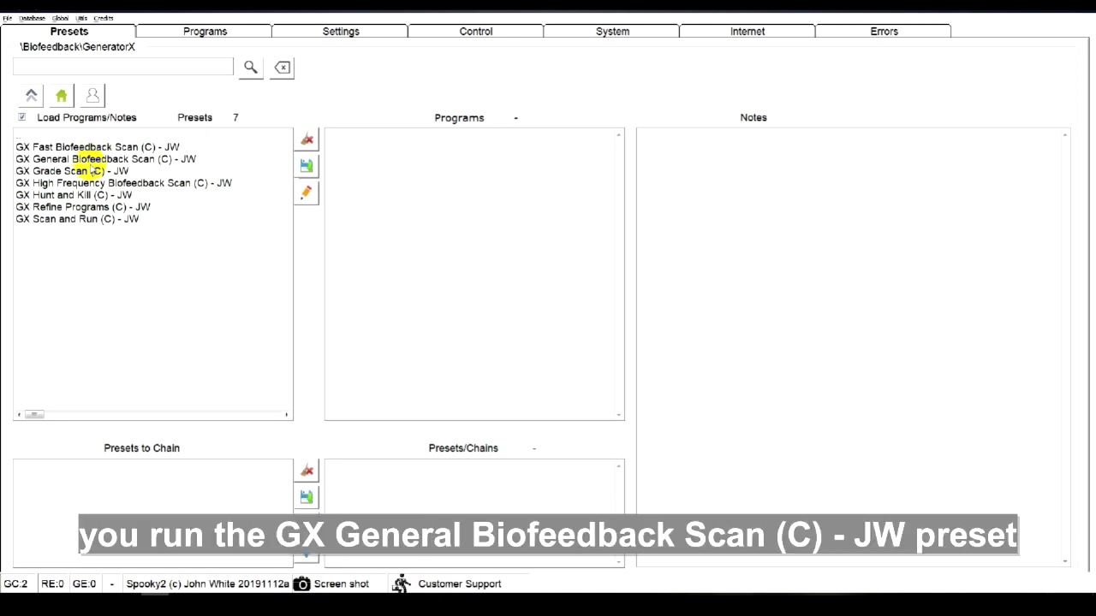
click(92, 163)
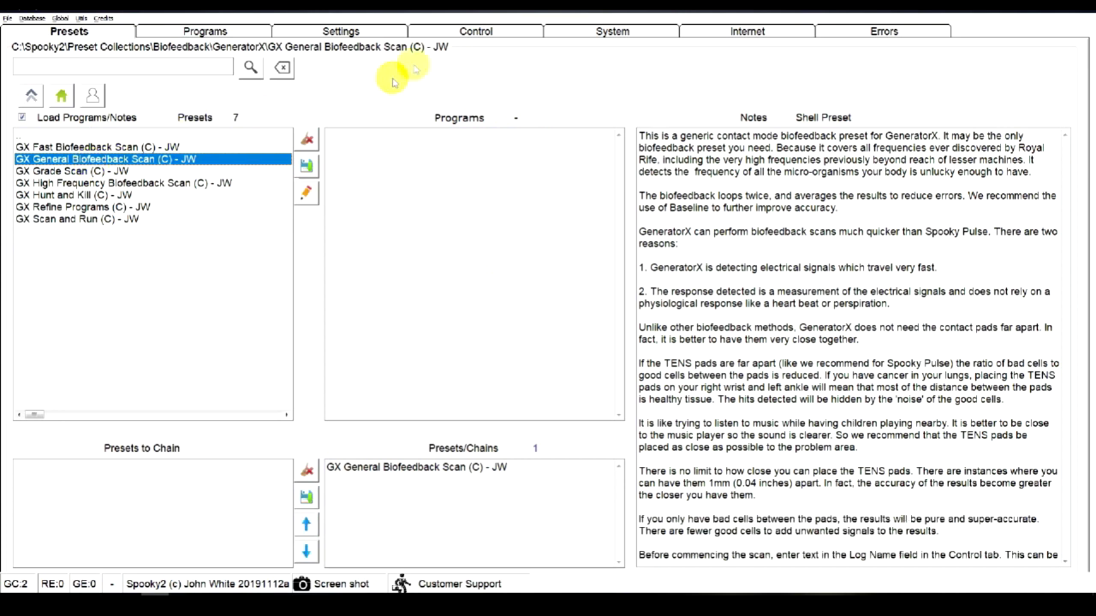
- Overwrite generator 17 with the GX General Biofeedback Scan preset and start it with a baseline
click(460, 32)
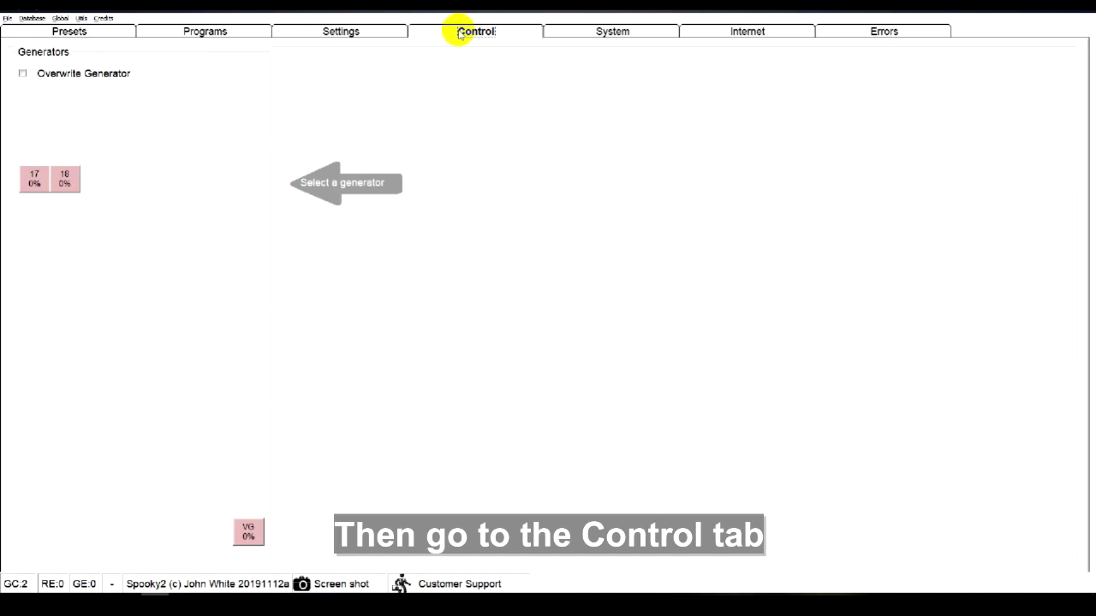
click(22, 73)
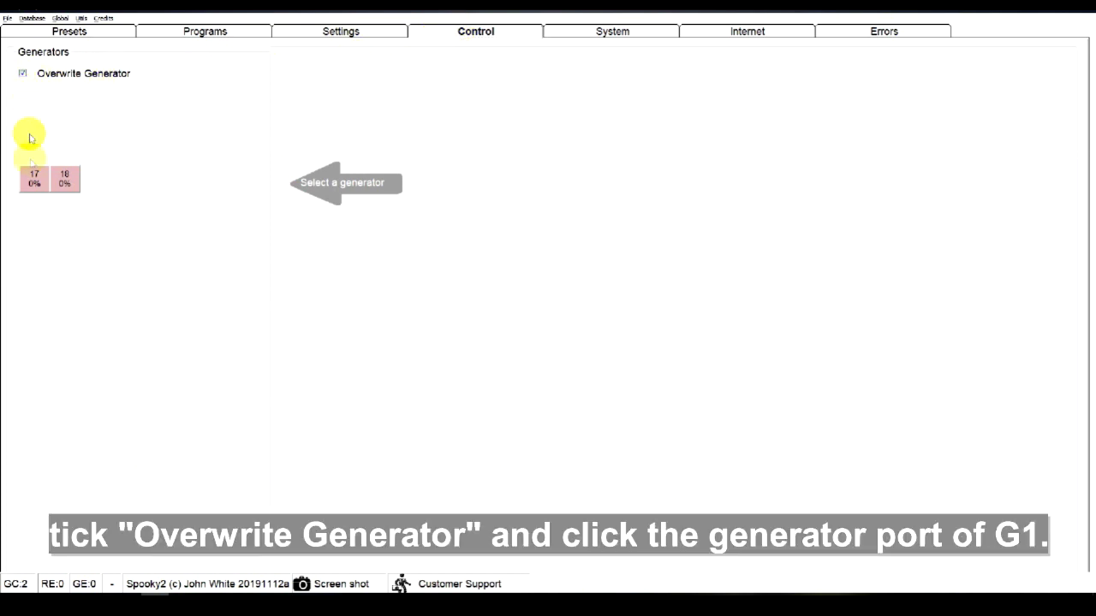
click(33, 180)
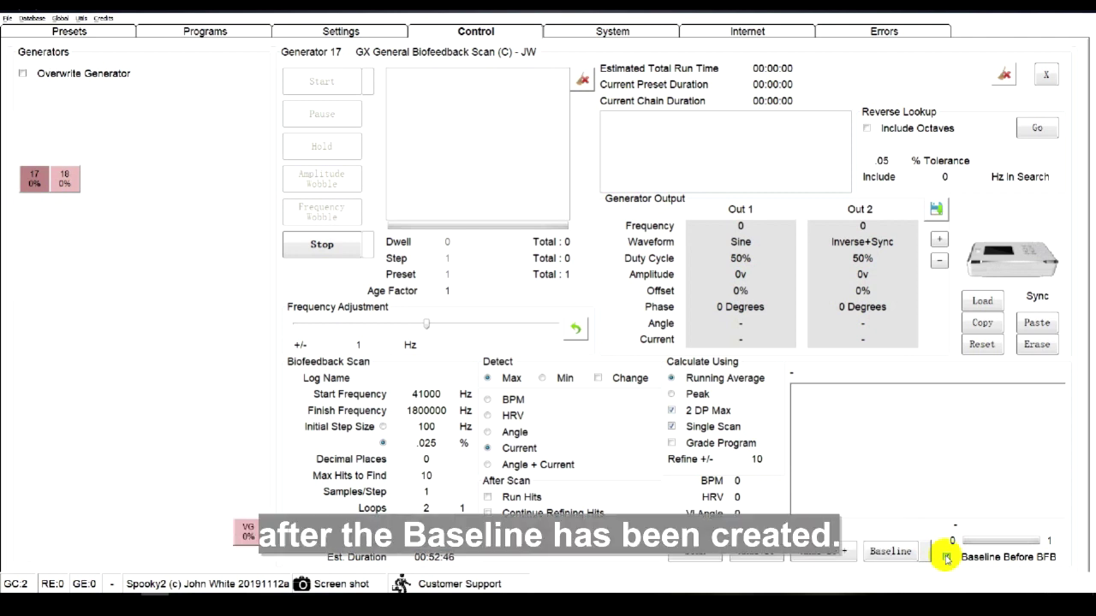
click(693, 552)
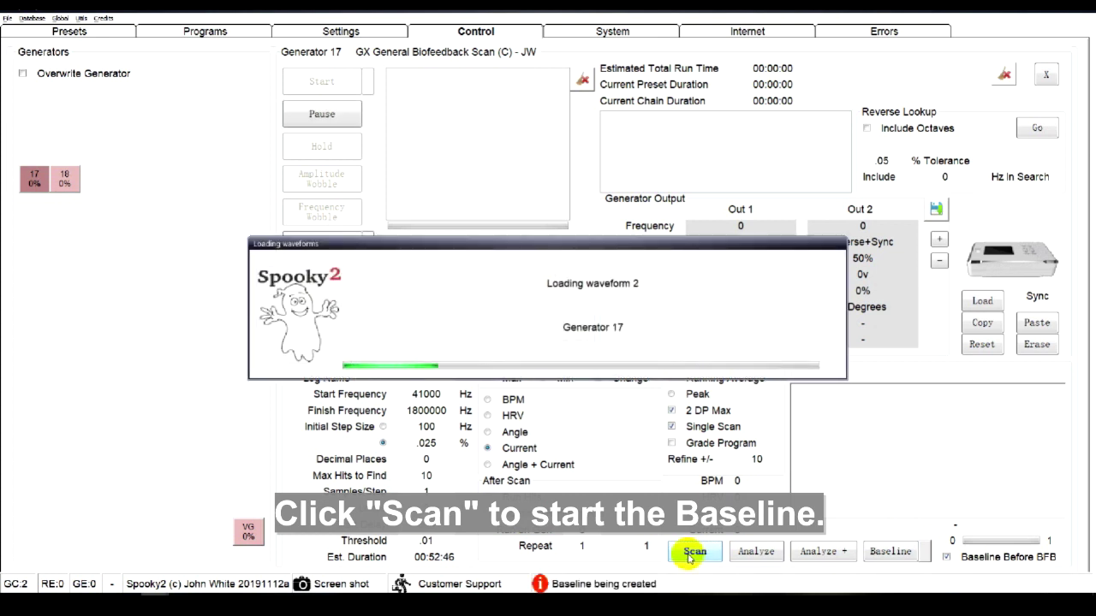